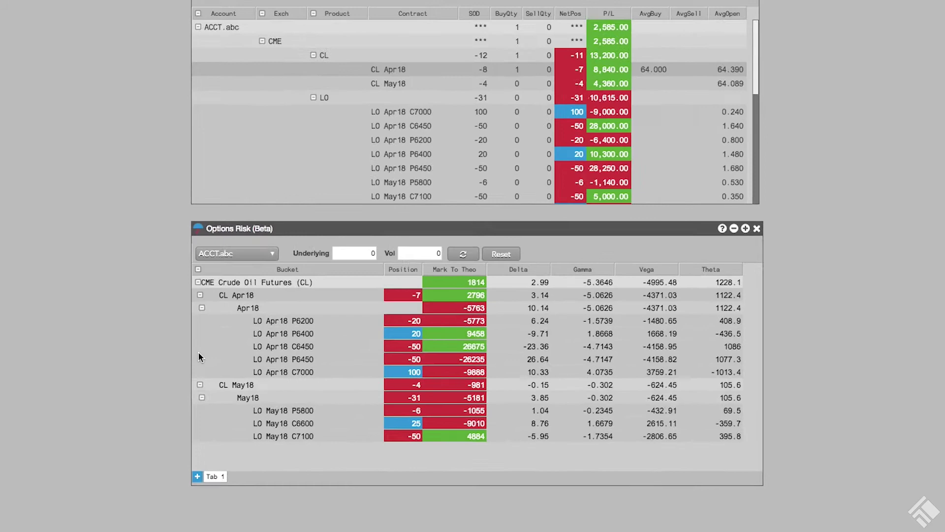
Step: Set the Options Risk (Beta) widget to show underlying adjustments as Percentage and save
right_click(206, 346)
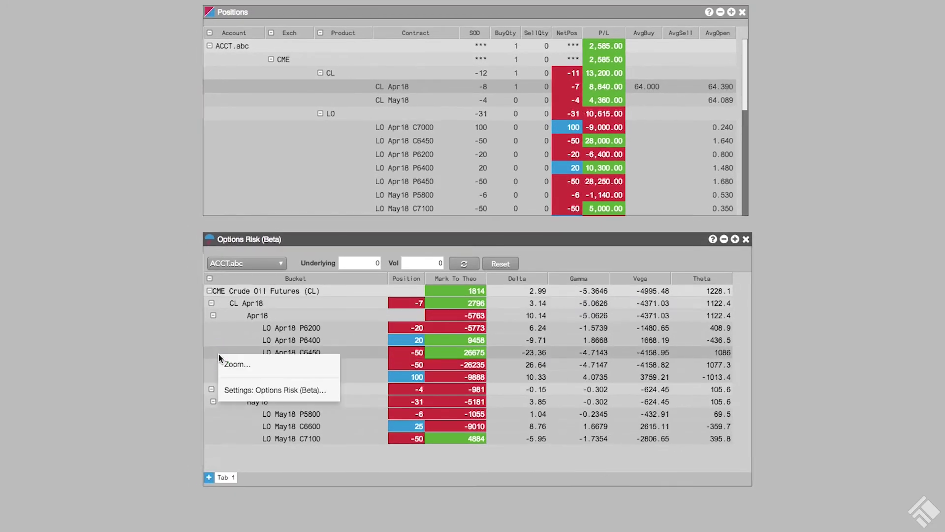
click(225, 387)
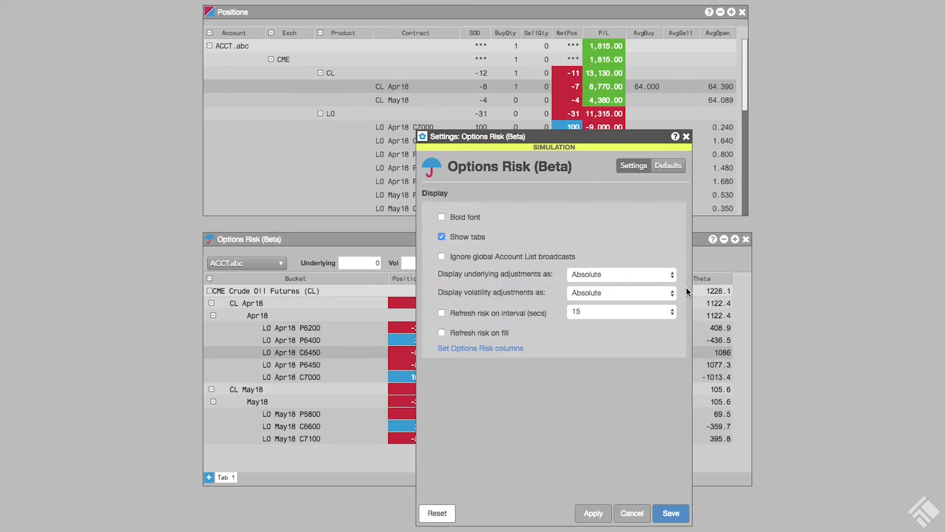
click(669, 274)
click(658, 284)
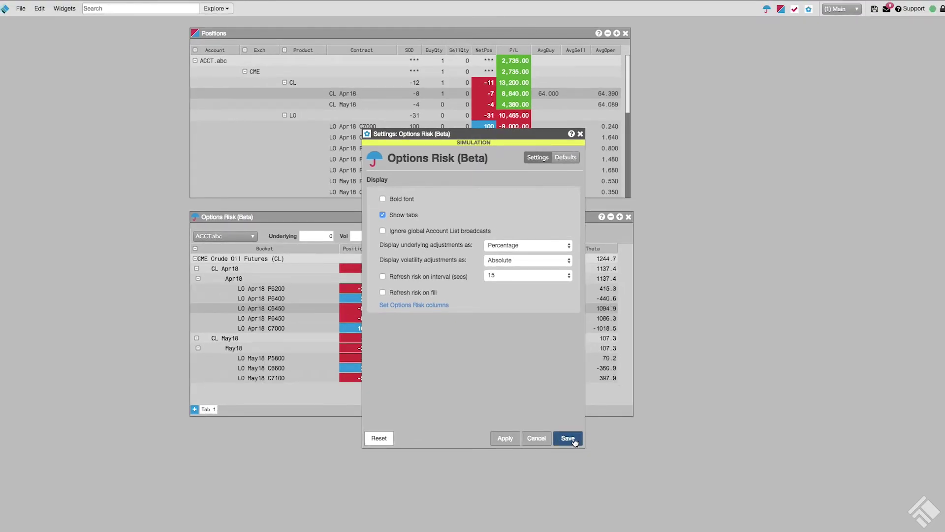
click(575, 440)
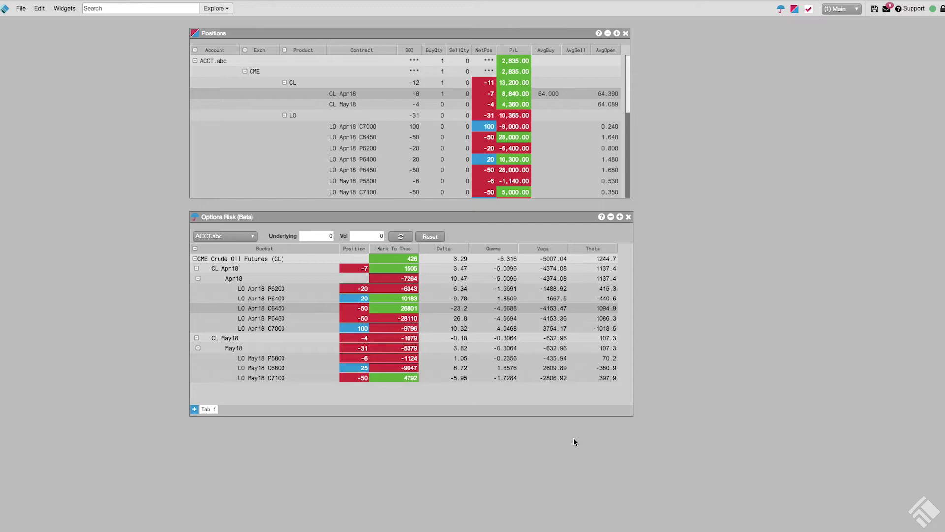
Step: Add a second Options Risk tab named '-10% price up 1/2 point'
click(195, 410)
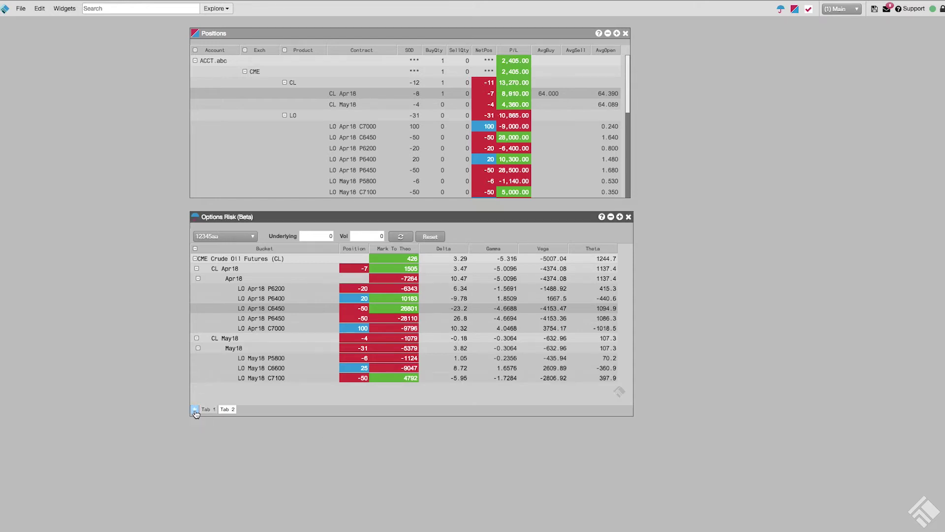
right_click(227, 409)
click(240, 417)
text(-10%)
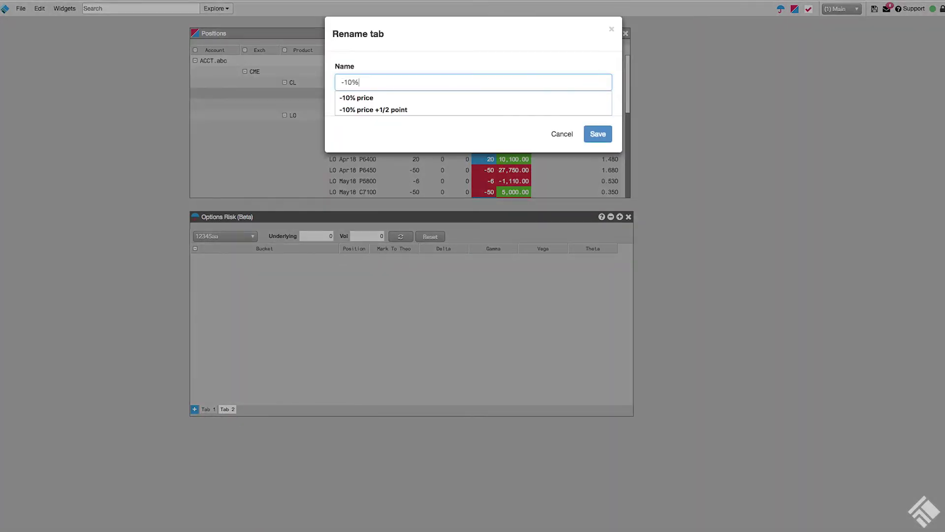
text( price up 1/2 point)
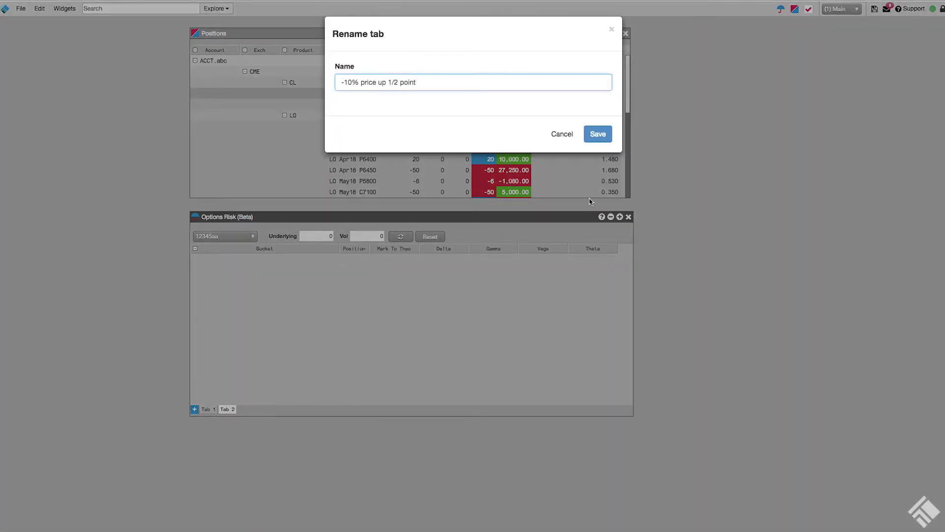
click(597, 134)
Step: Assign account ACCT.abc to the new tab and load its risk
click(224, 236)
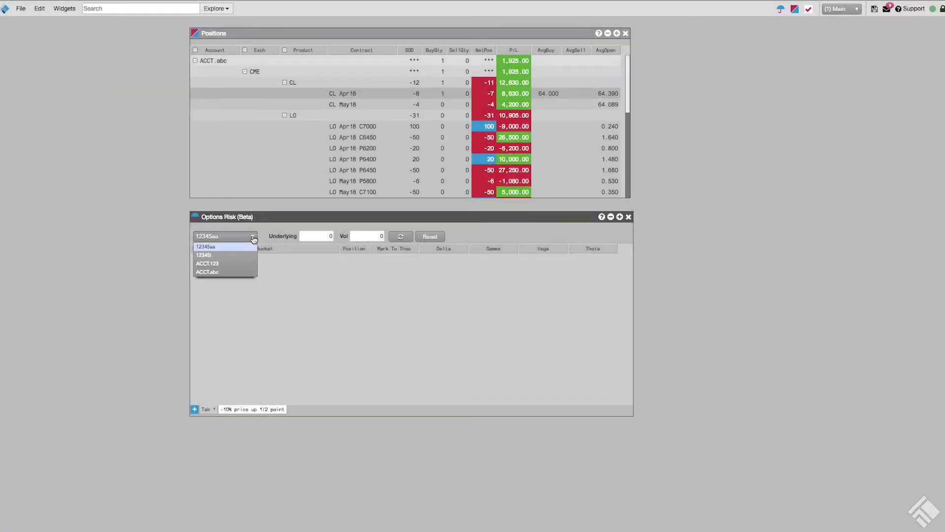
click(217, 255)
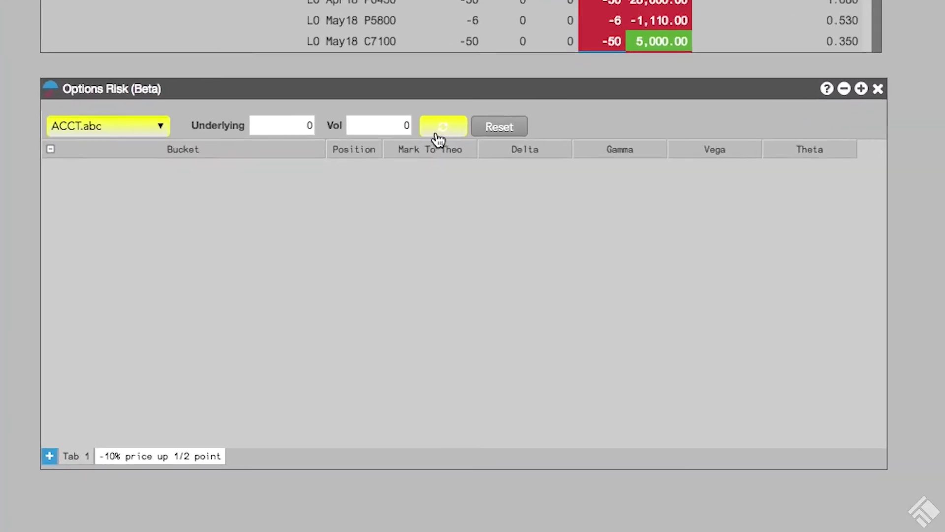
click(441, 132)
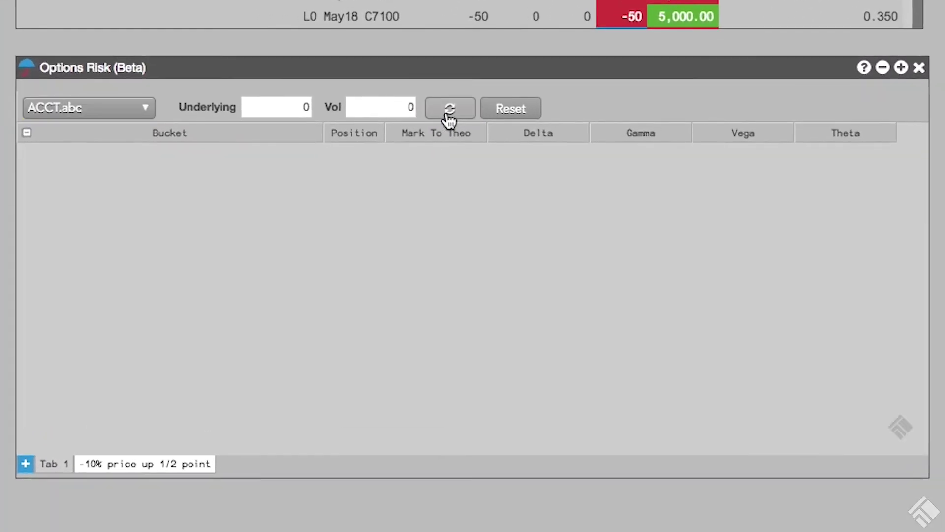
Step: Shift the underlying by -10 and recalculate the risk
click(300, 125)
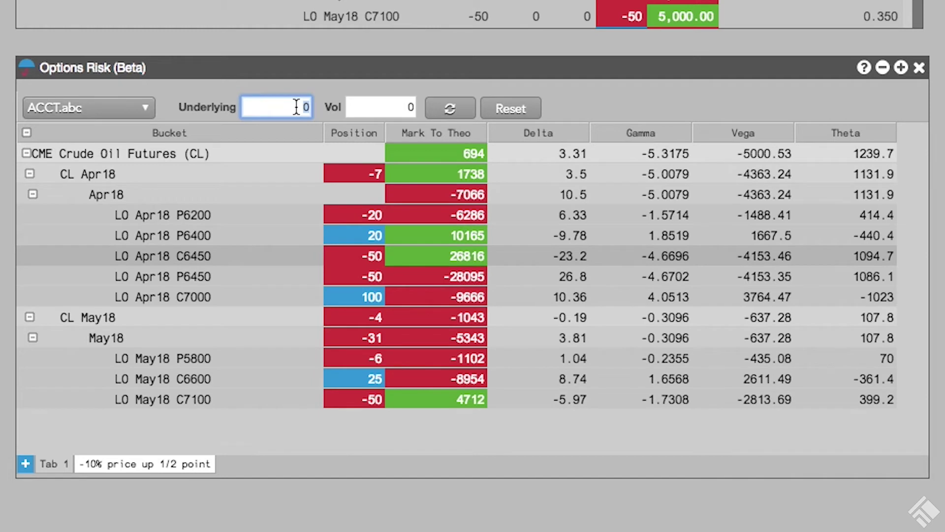
text(-10)
click(321, 85)
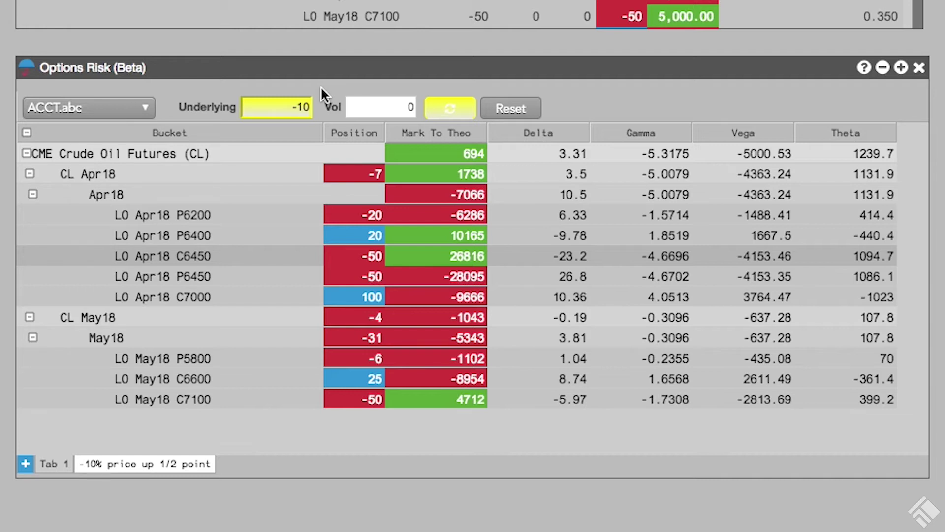
click(451, 110)
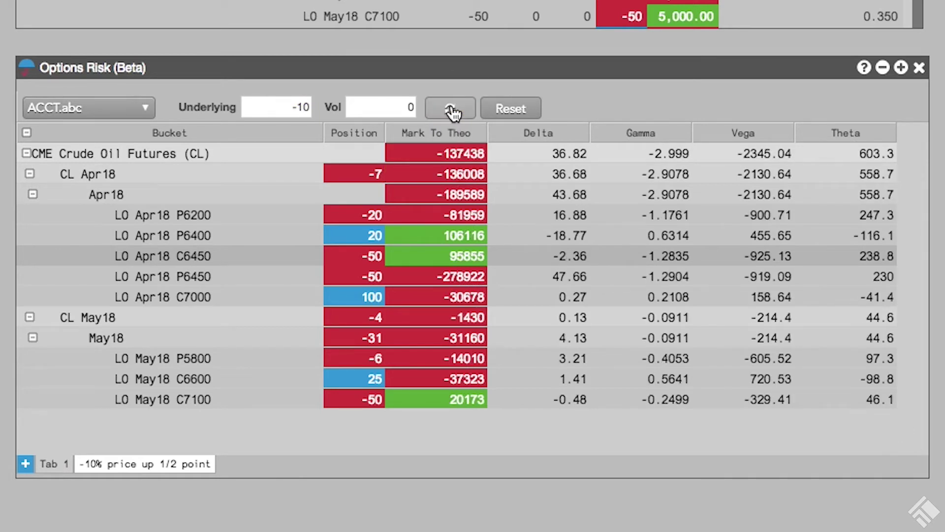
Step: Raise volatility by 0.5 and recalculate risk with both shifts applied
click(402, 108)
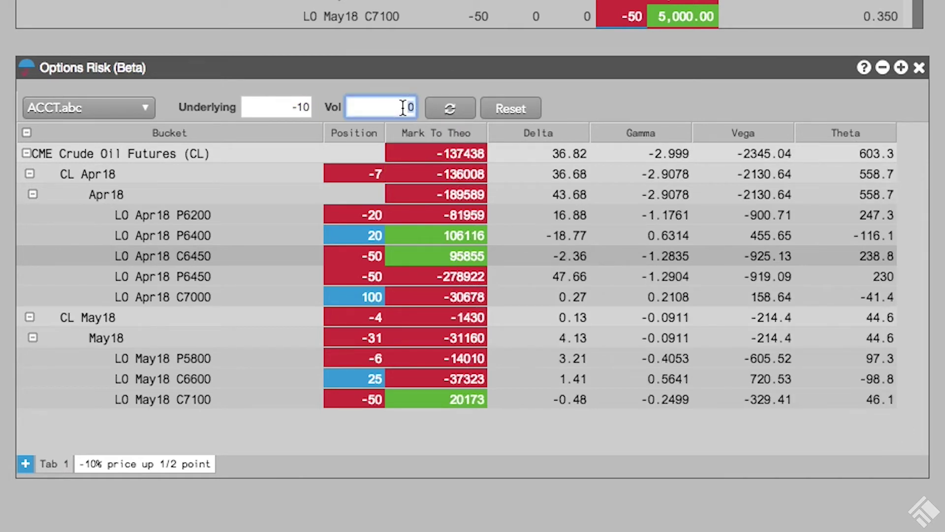
key(BackSpace)
text(0.5)
key(Return)
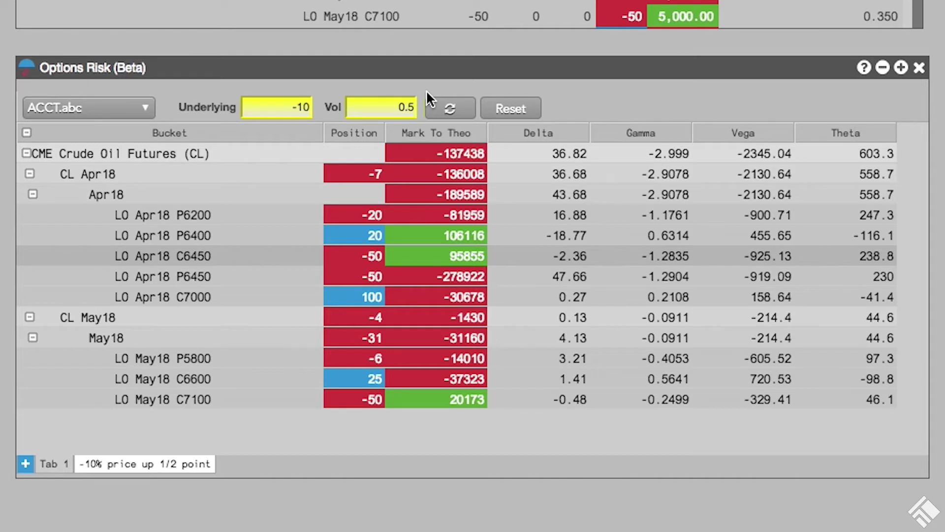
click(457, 111)
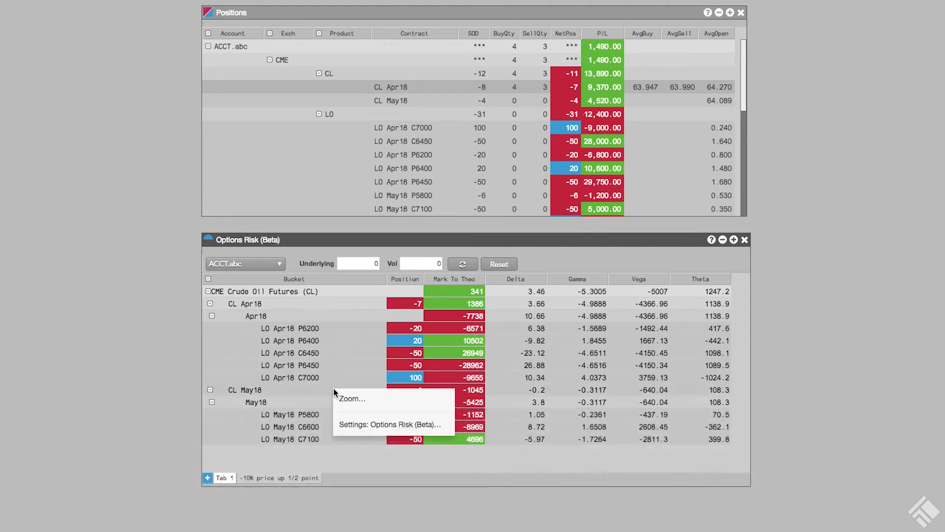
Step: Turn on 15-second and on-fill risk refresh, then sell CL Apr18 at 63.93 in MD Trader
click(360, 425)
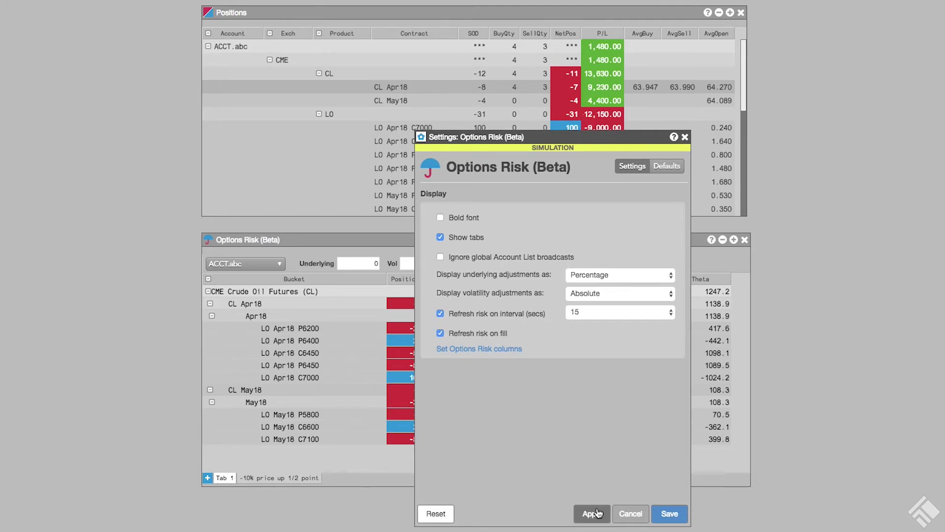
click(670, 514)
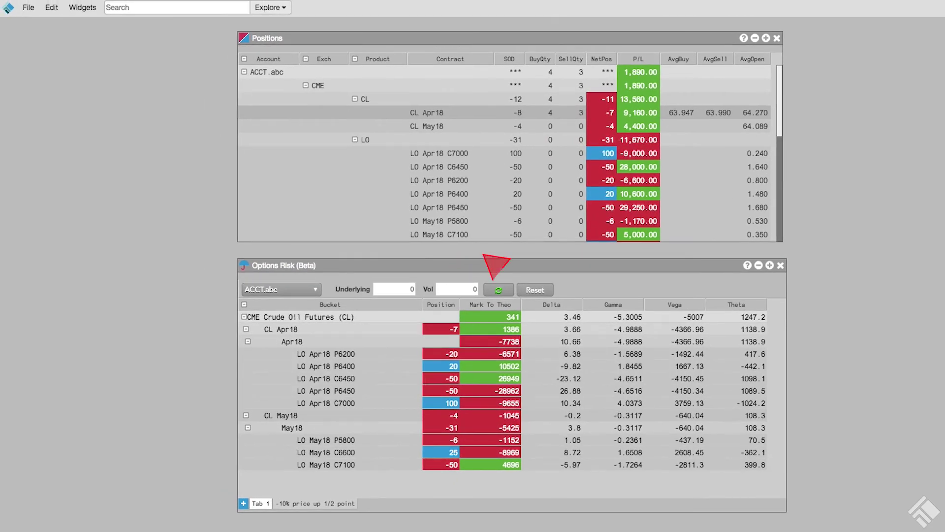
right_click(427, 114)
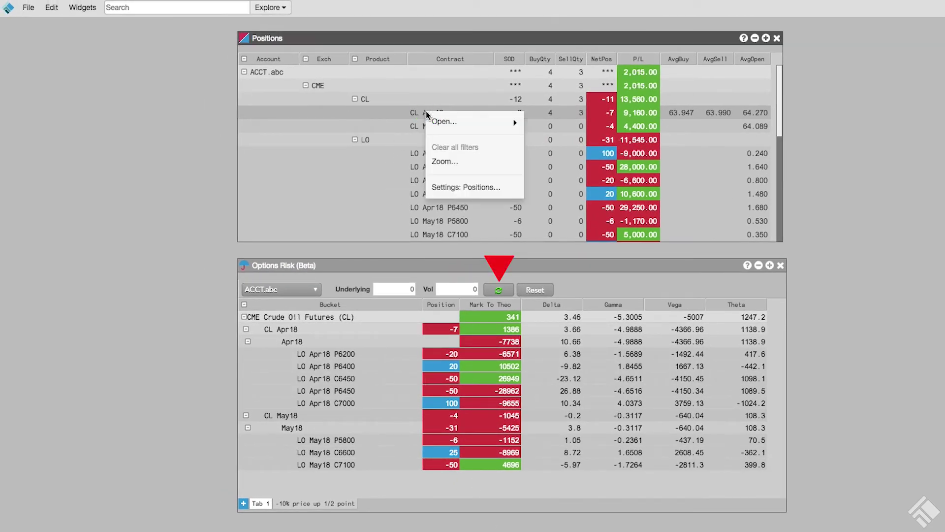
mouse_move(440, 121)
click(543, 120)
click(168, 254)
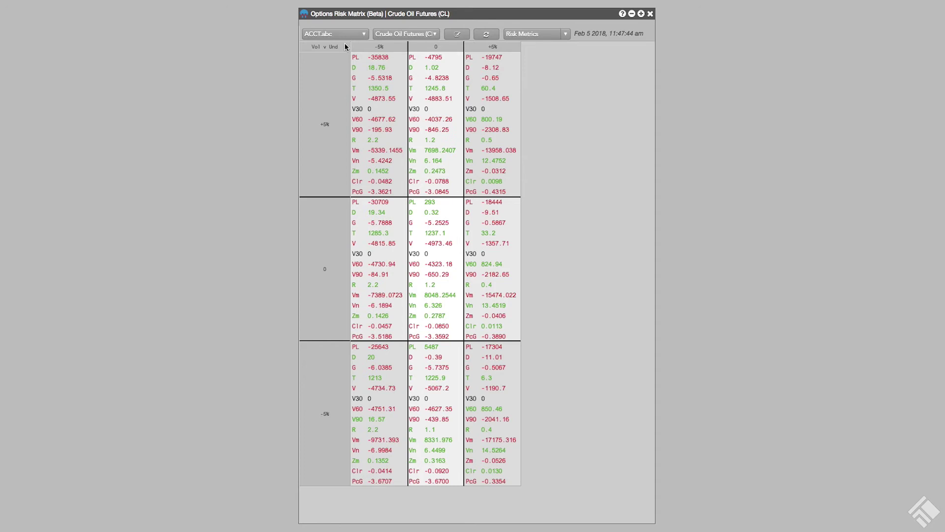
click(365, 35)
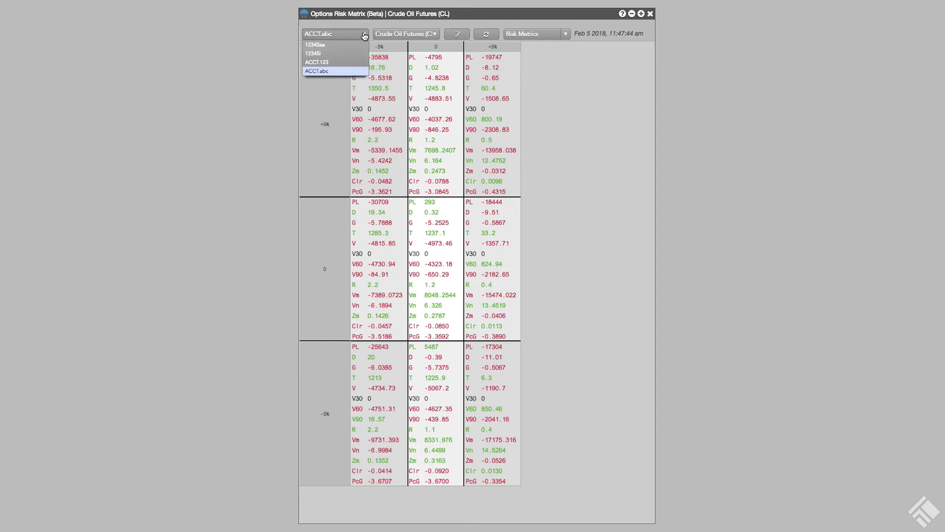
click(430, 35)
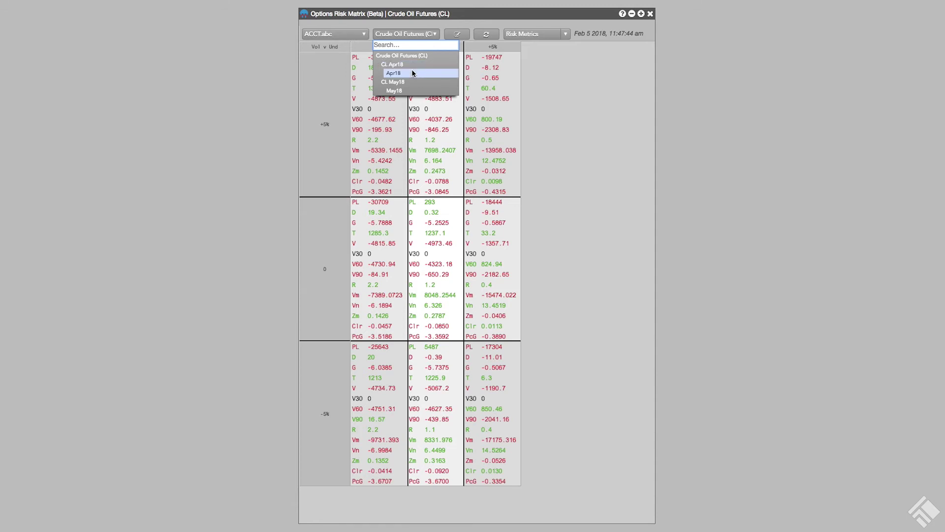
click(583, 103)
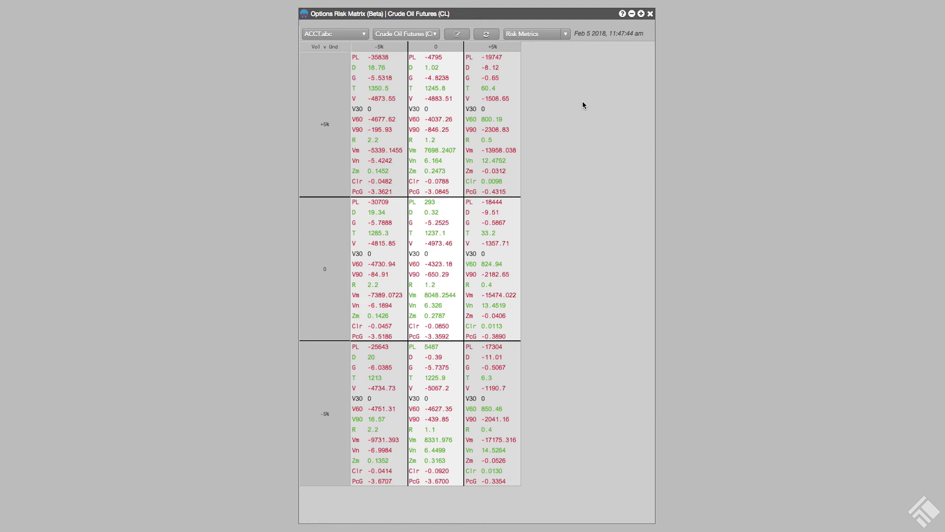
Step: Limit the matrix metrics to Mark To Theo, Delta, Gamma, Theta and Vega
click(567, 35)
click(551, 47)
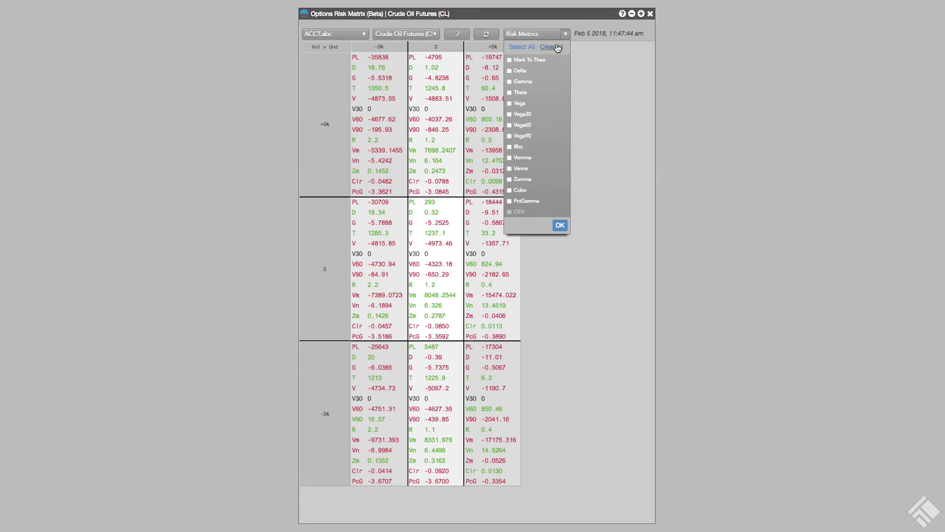
click(510, 59)
click(509, 70)
click(510, 81)
click(509, 92)
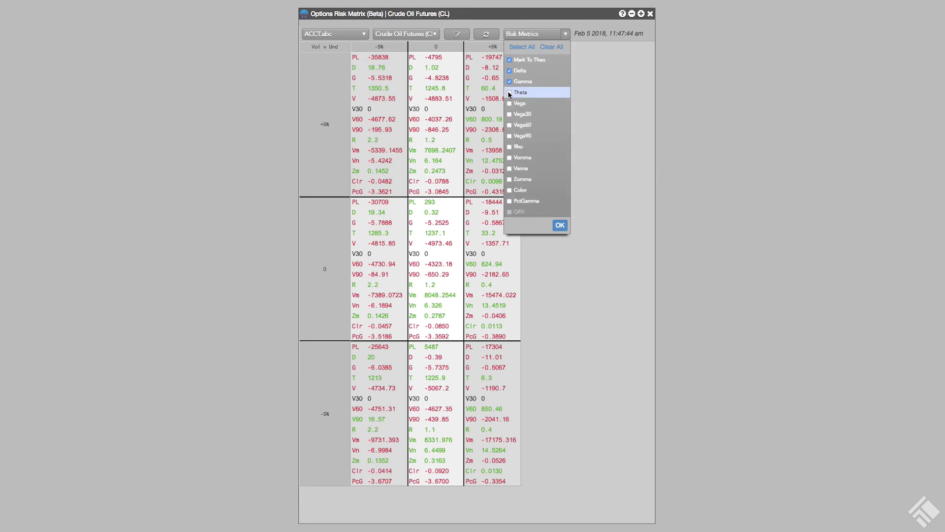
click(509, 103)
click(560, 226)
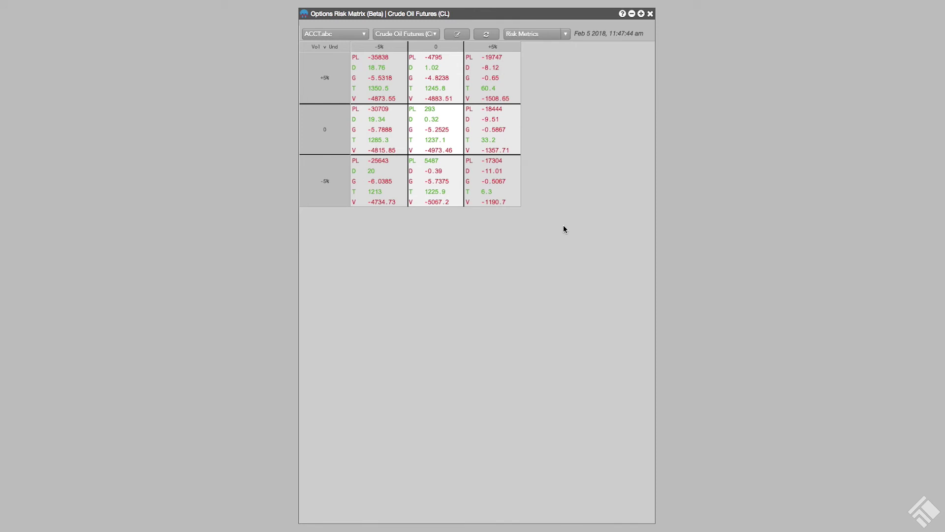
Step: Set Absolute volatility scenarios -.5, 0, .5 and underlying -5, 0, 5, -10, -20, 10, then save
click(457, 35)
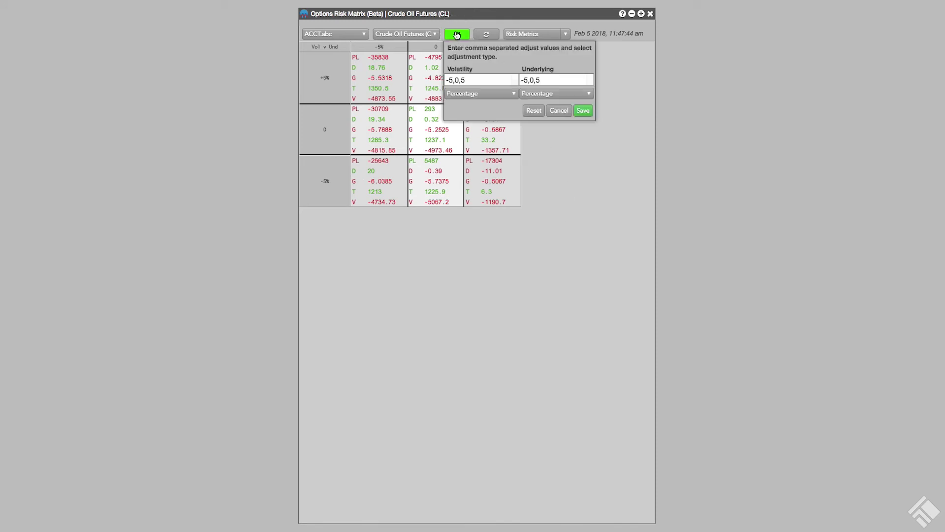
click(492, 95)
click(488, 105)
click(450, 81)
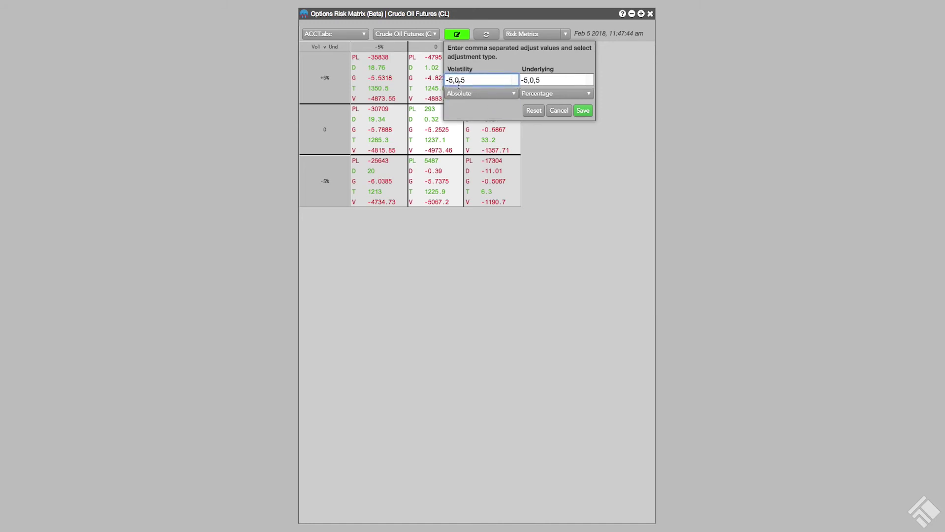
text(.)
click(463, 80)
text(.)
click(557, 80)
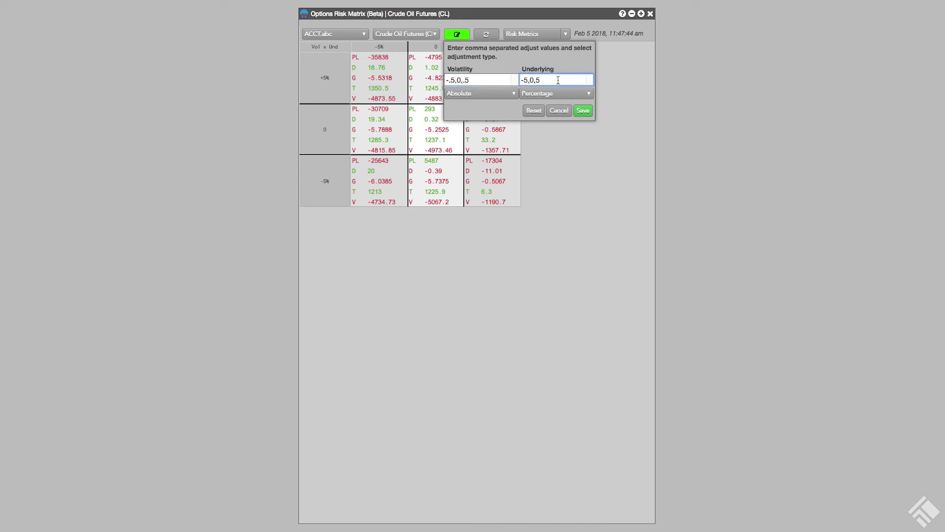
text(,-10,-20,10)
click(583, 111)
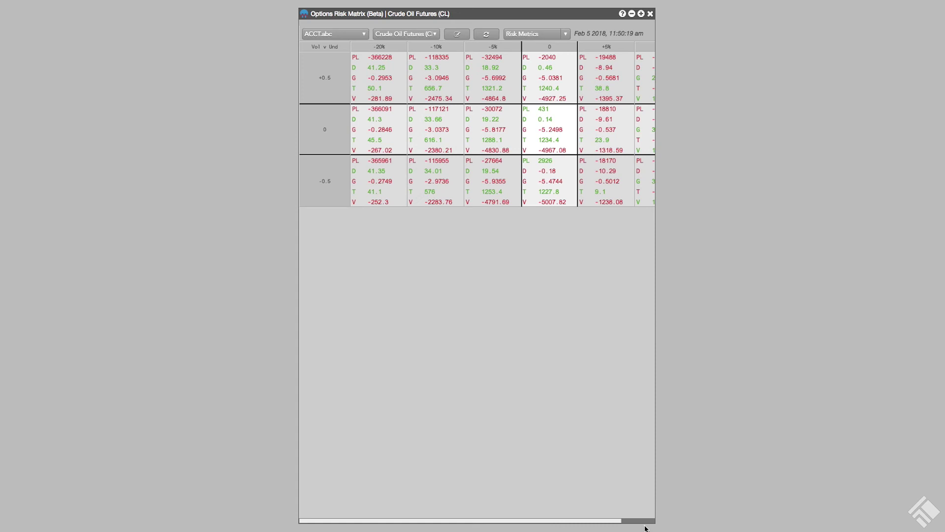
Step: Make the matrix window wider and shorter, then move it lower on screen
drag(646, 527, 736, 251)
drag(530, 15, 429, 127)
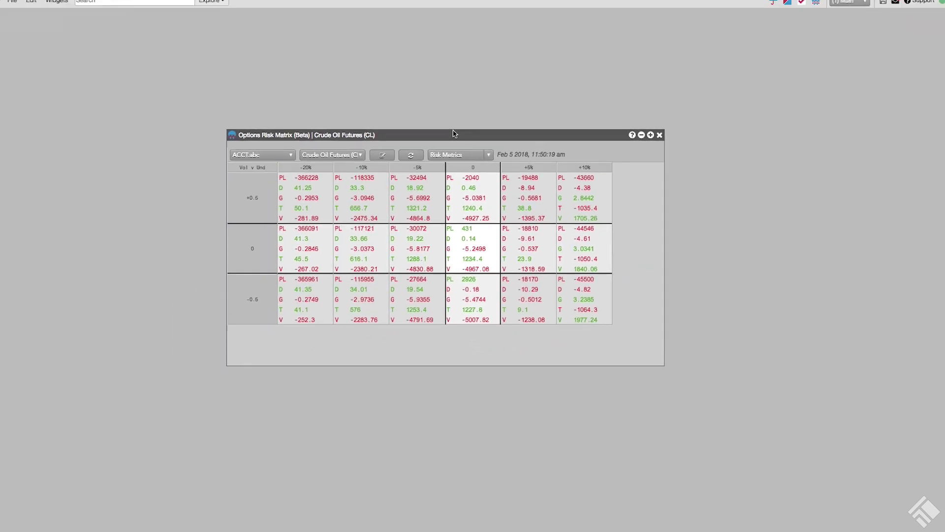
drag(453, 133, 451, 251)
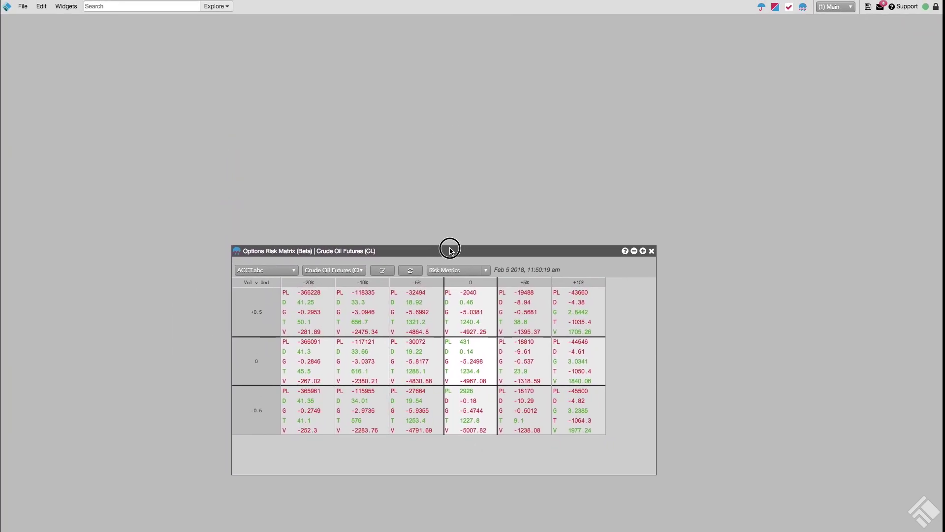
Step: Open the Options Risk widget above the matrix and enter a -.5 volatility shift
click(761, 8)
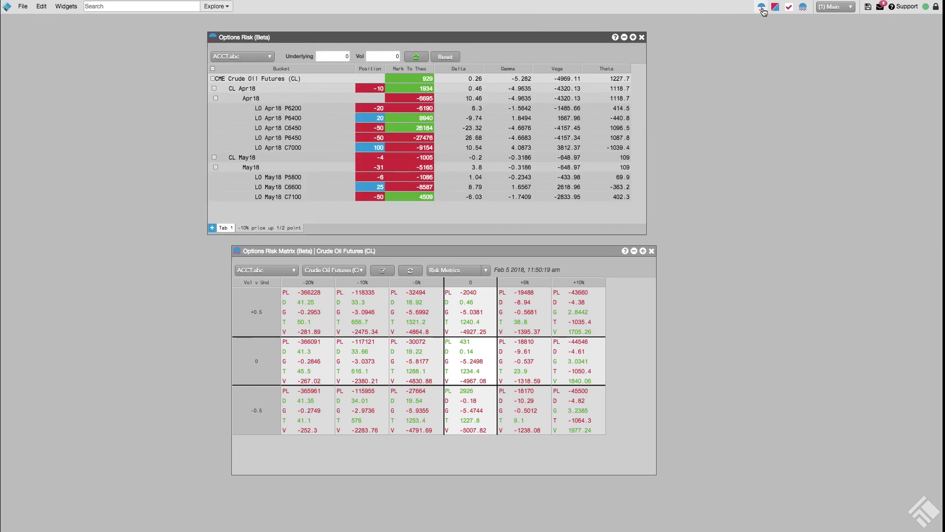
drag(478, 40, 493, 39)
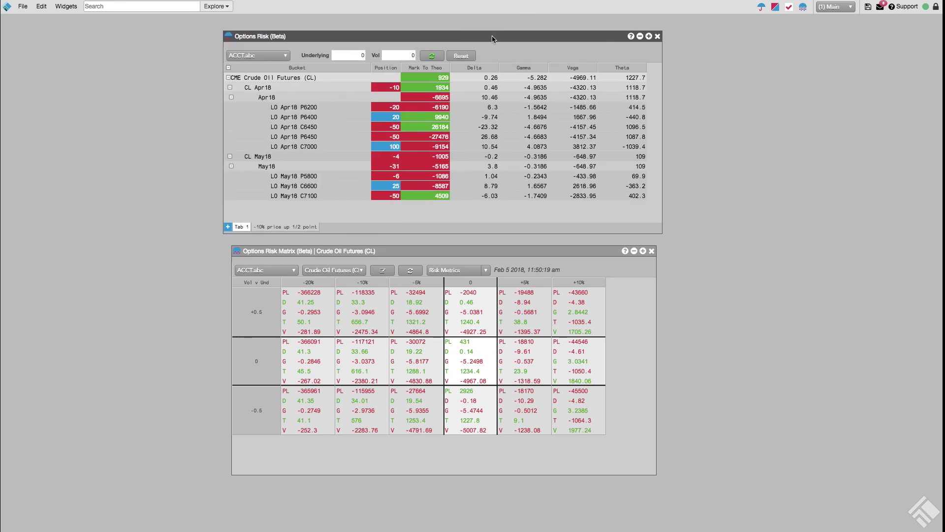
text(-.5)
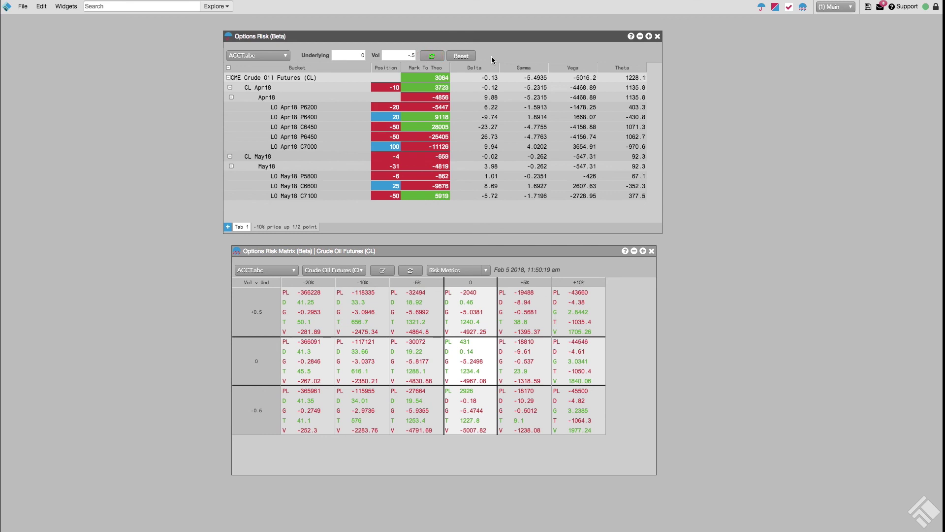
Step: Refresh the risk matrix so it recalculates with current values
right_click(584, 272)
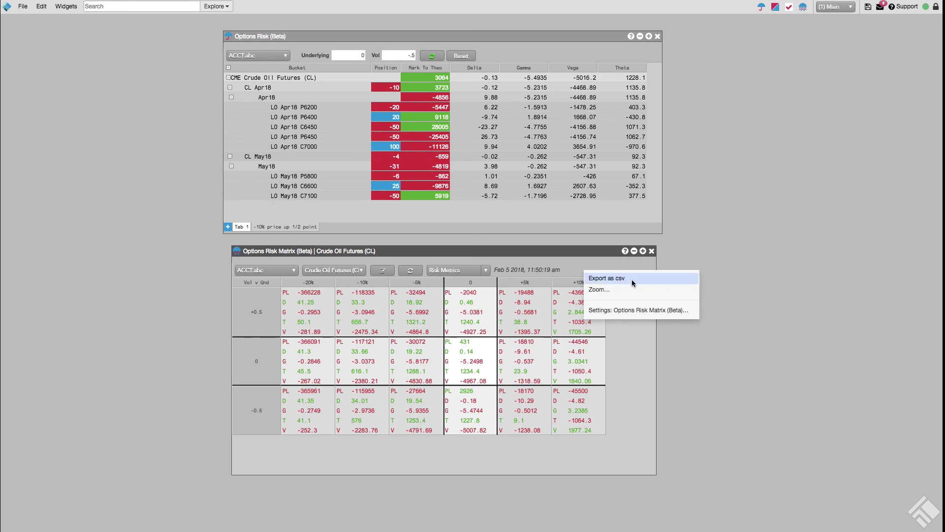
click(699, 361)
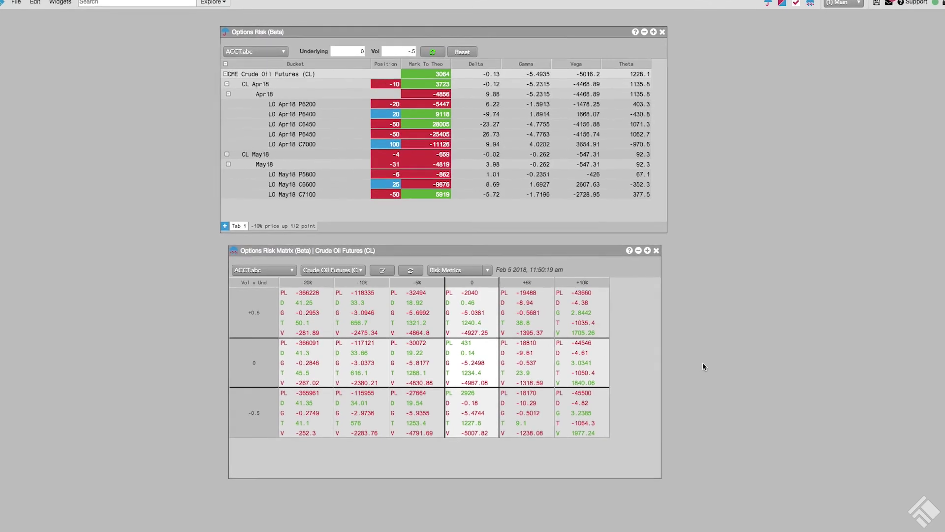
click(412, 271)
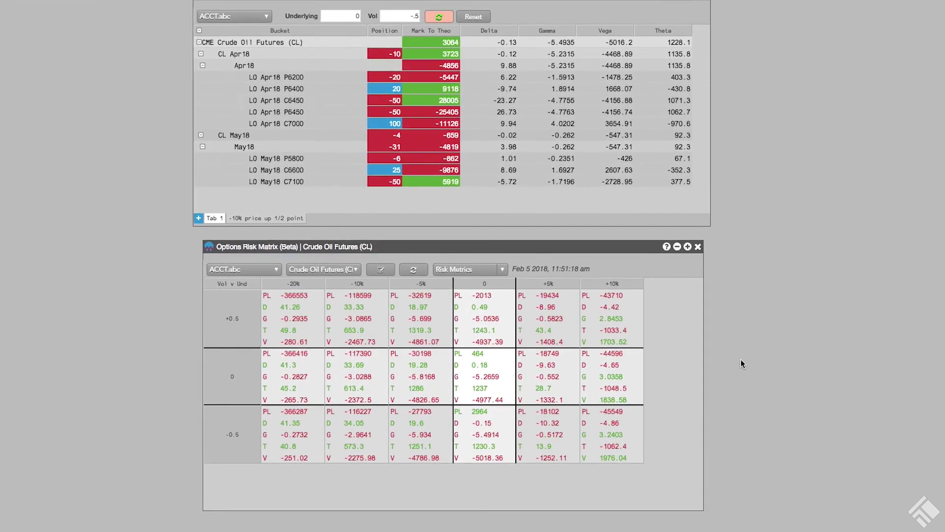